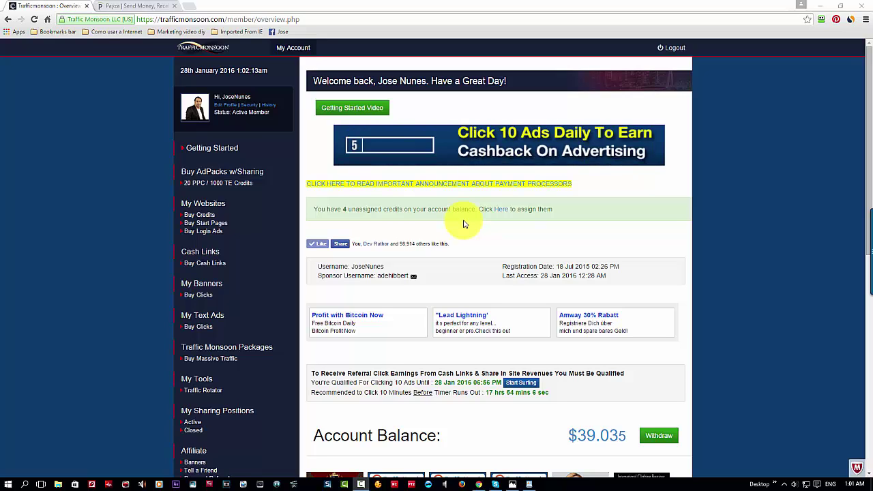
Scroll the Traffic Monsoon overview down to the $39.035 account balance
{"action": "scroll", "coordinate": [405, 266], "scroll_direction": "down", "scroll_amount": 2}
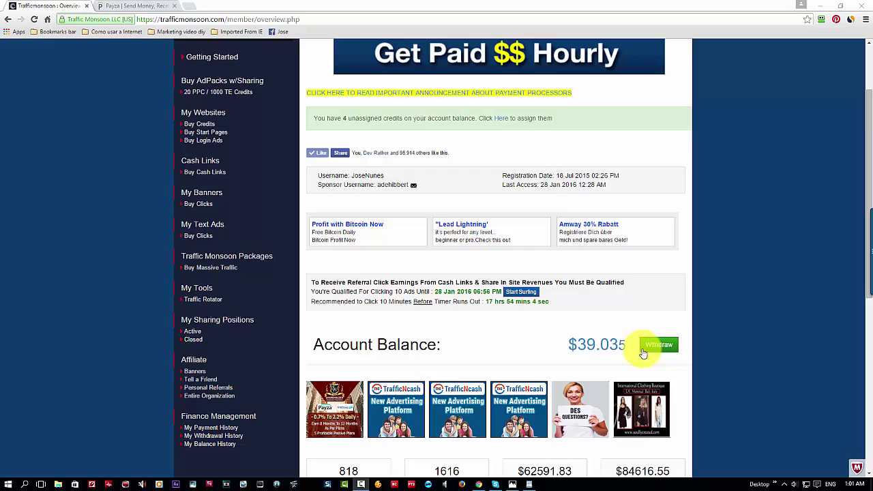
{"action": "scroll", "coordinate": [566, 300], "scroll_direction": "down", "scroll_amount": 2}
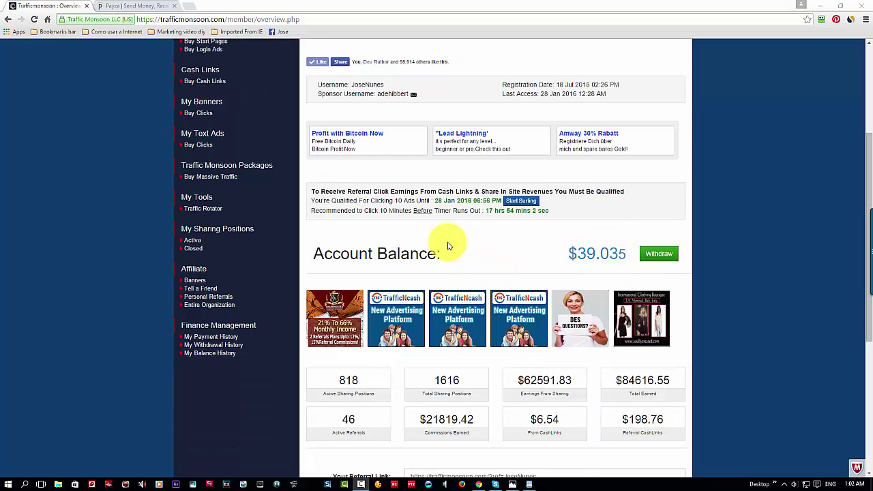
Log into Payza using the saved email address and the RoboForm-filled password
{"action": "left_click", "coordinate": [140, 7]}
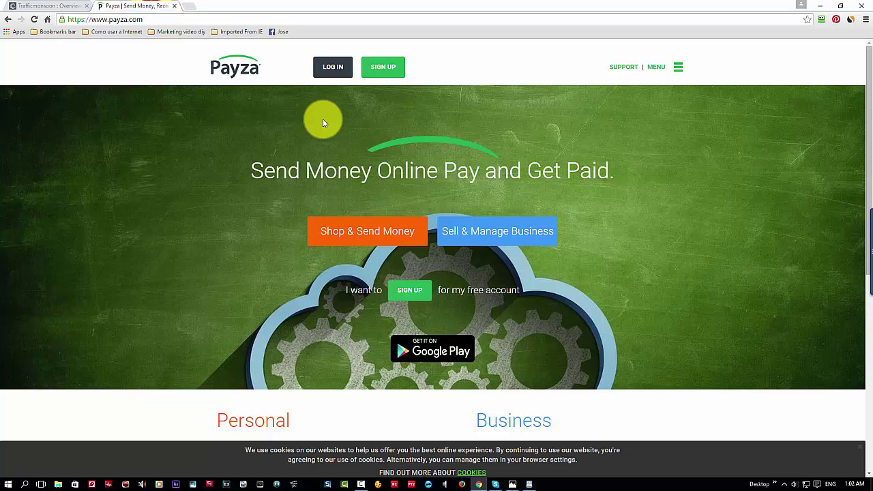
{"action": "left_click", "coordinate": [335, 67]}
{"action": "left_click", "coordinate": [477, 134]}
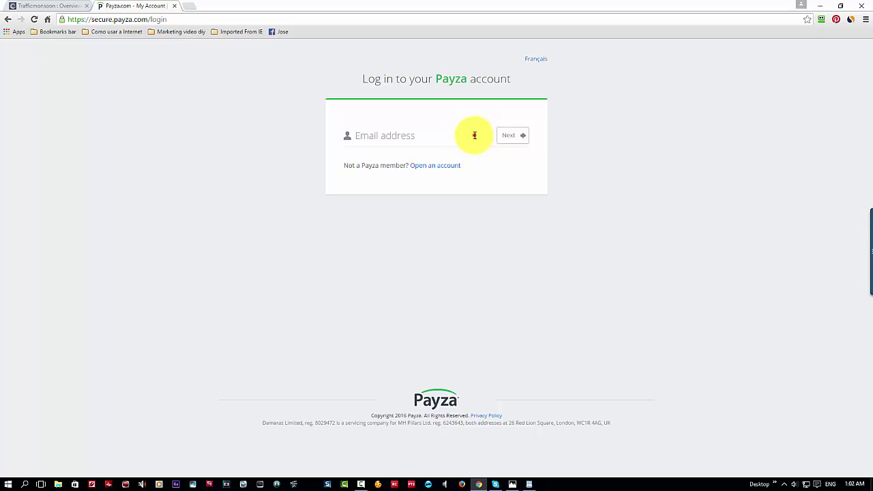
{"action": "left_click", "coordinate": [456, 149]}
{"action": "left_click", "coordinate": [511, 133]}
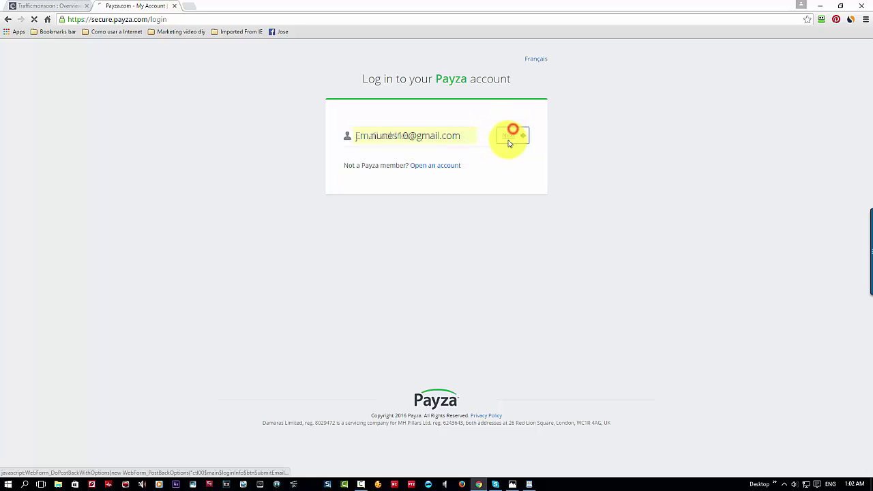
{"action": "left_click", "coordinate": [822, 20]}
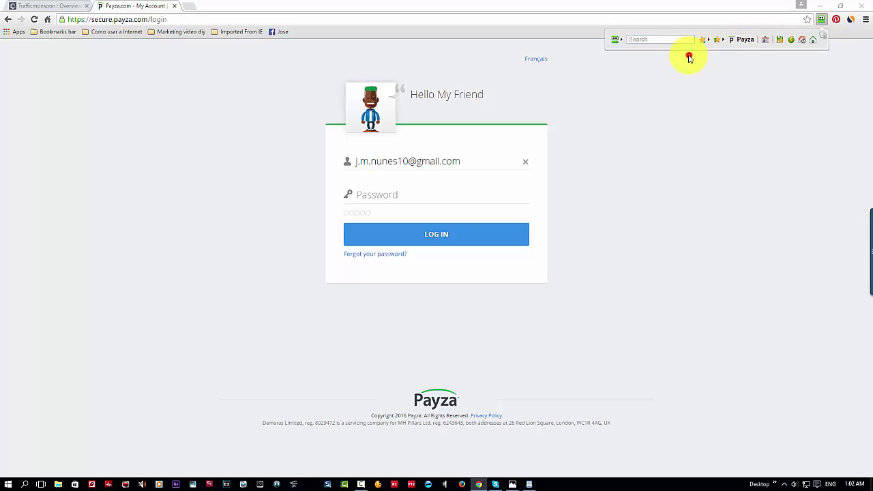
{"action": "left_click", "coordinate": [689, 58]}
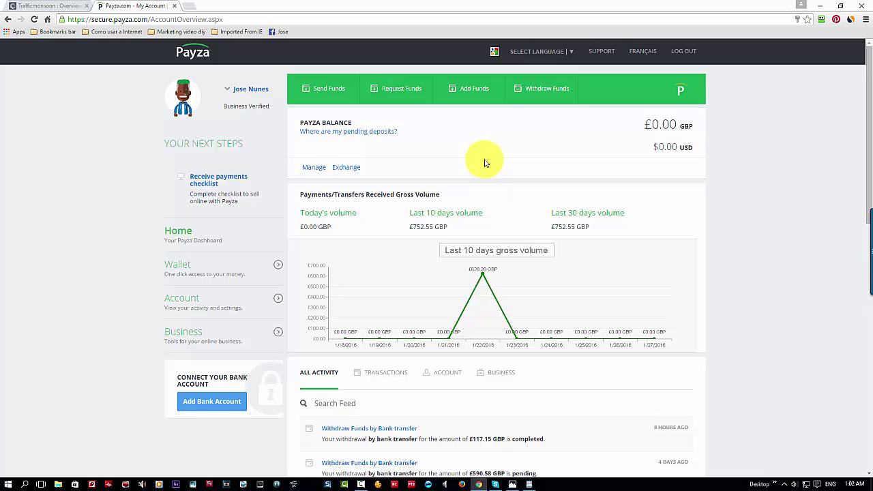
Scroll Payza's All Activity feed to the Traffic Monsoon deposits and bank-transfer withdrawals
{"action": "scroll", "coordinate": [481, 165], "scroll_direction": "down", "scroll_amount": 3}
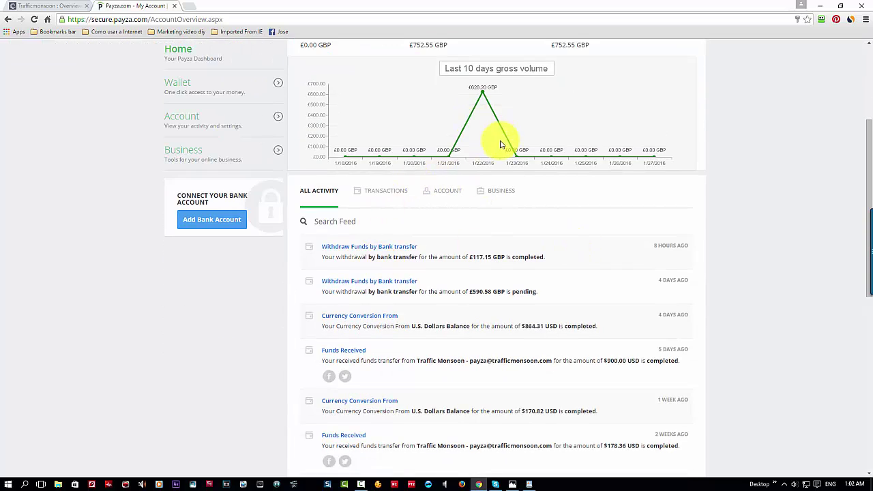
{"action": "scroll", "coordinate": [478, 143], "scroll_direction": "up", "scroll_amount": 1}
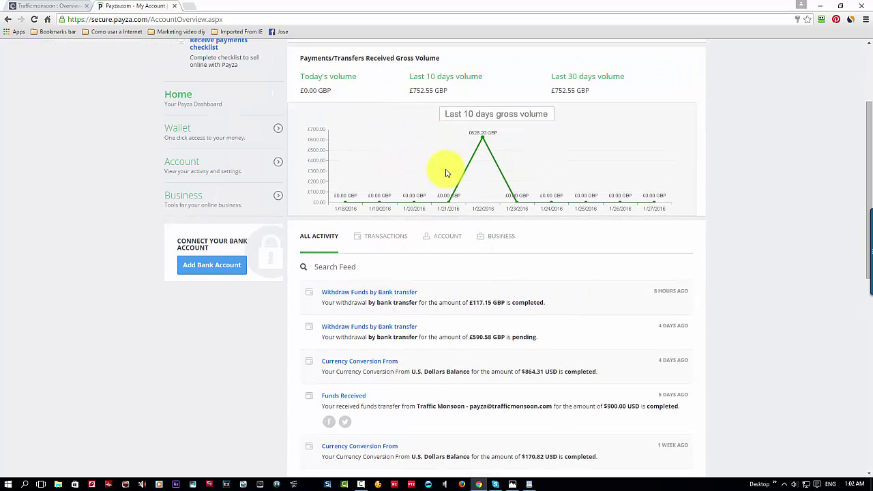
{"action": "scroll", "coordinate": [519, 233], "scroll_direction": "down", "scroll_amount": 1}
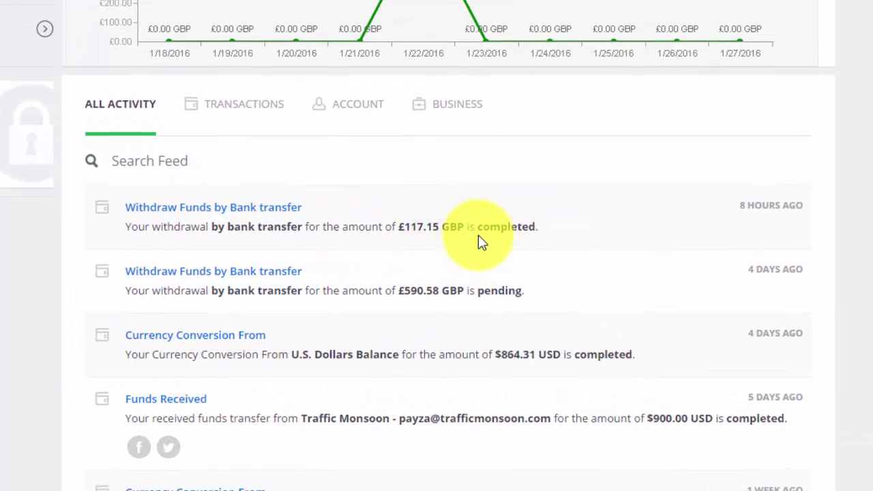
{"action": "scroll", "coordinate": [505, 246], "scroll_direction": "down", "scroll_amount": 1}
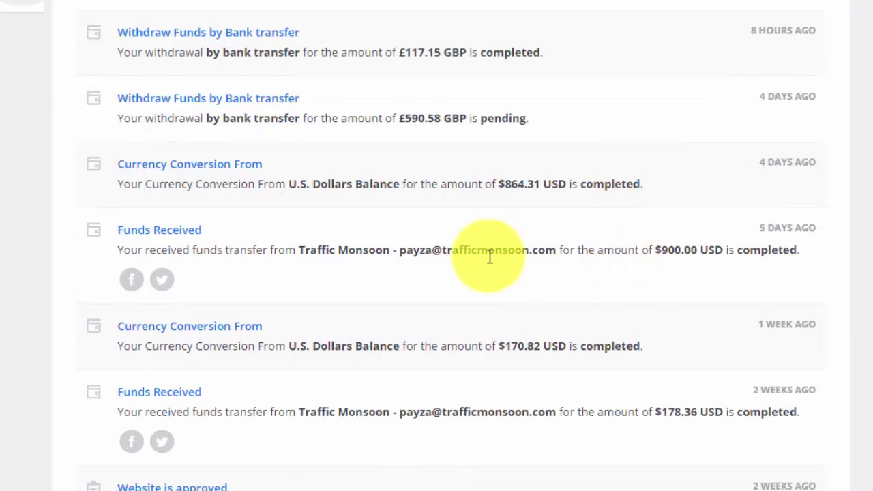
{"action": "scroll", "coordinate": [487, 252], "scroll_direction": "down", "scroll_amount": 1}
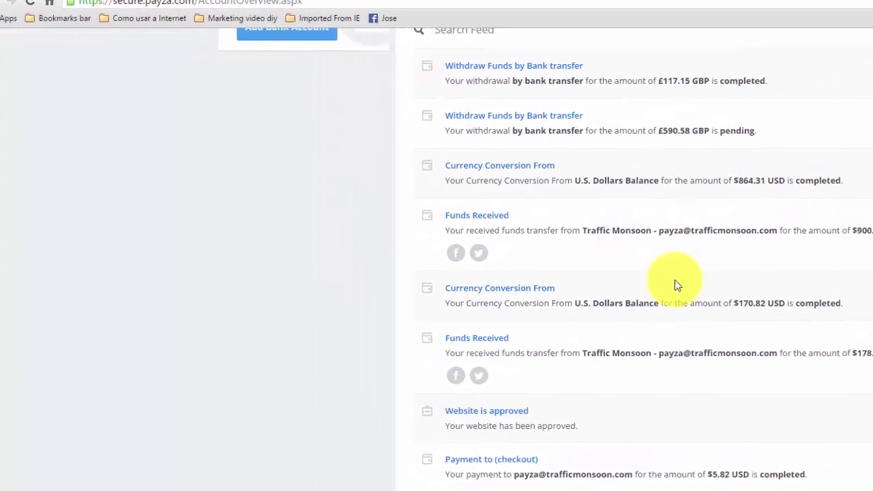
View Payza's Withdraw Funds options, then go back to the Traffic Monsoon overview
{"action": "scroll", "coordinate": [711, 312], "scroll_direction": "up", "scroll_amount": 10}
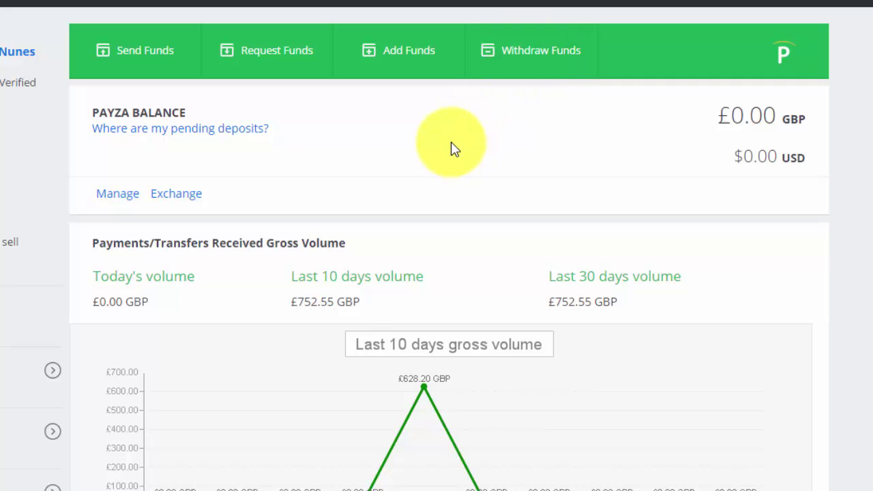
{"action": "left_click", "coordinate": [527, 60]}
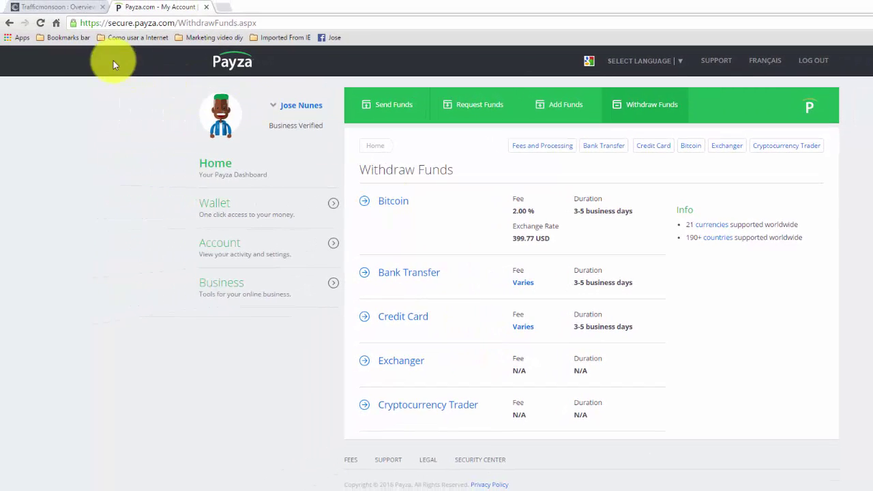
{"action": "left_click", "coordinate": [74, 11]}
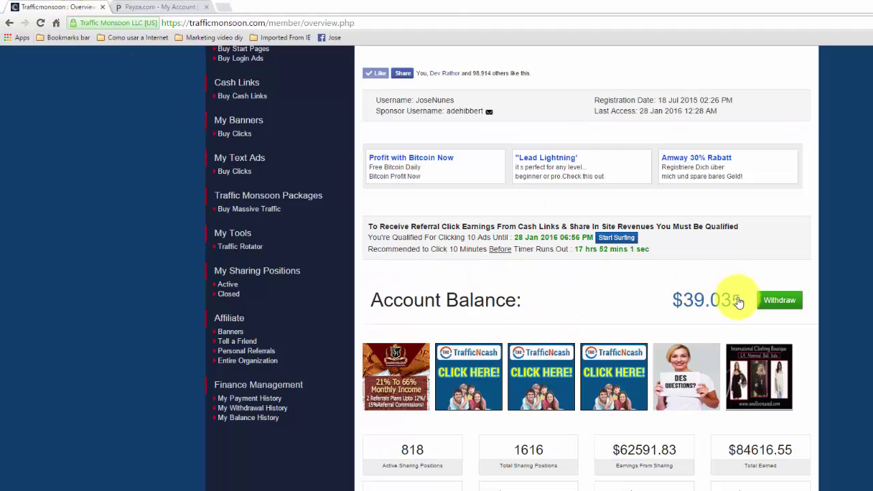
Check the $75.02 withdrawal form's PayPal and Payza processor options, then switch to Payza
{"action": "left_click", "coordinate": [773, 301]}
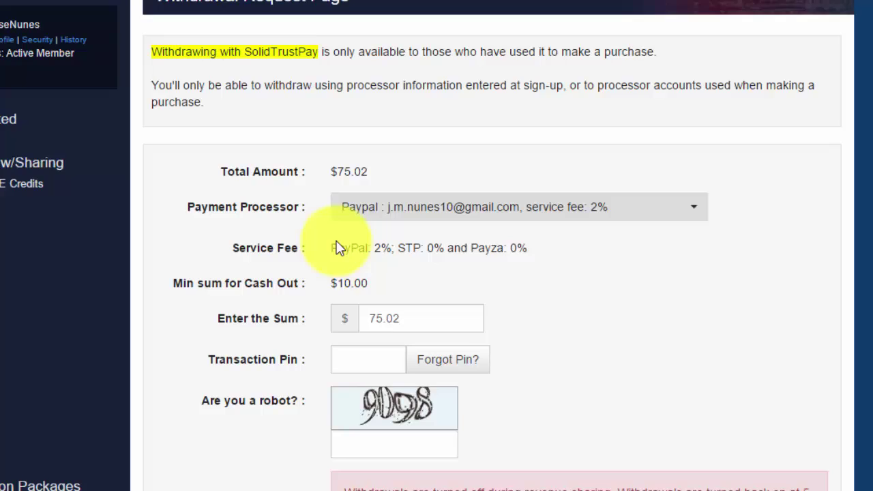
{"action": "left_click", "coordinate": [653, 214]}
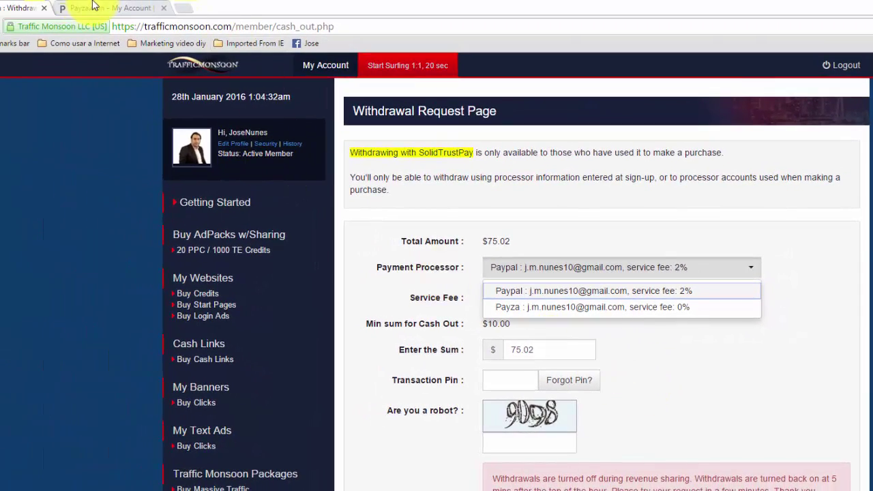
{"action": "left_click", "coordinate": [131, 7]}
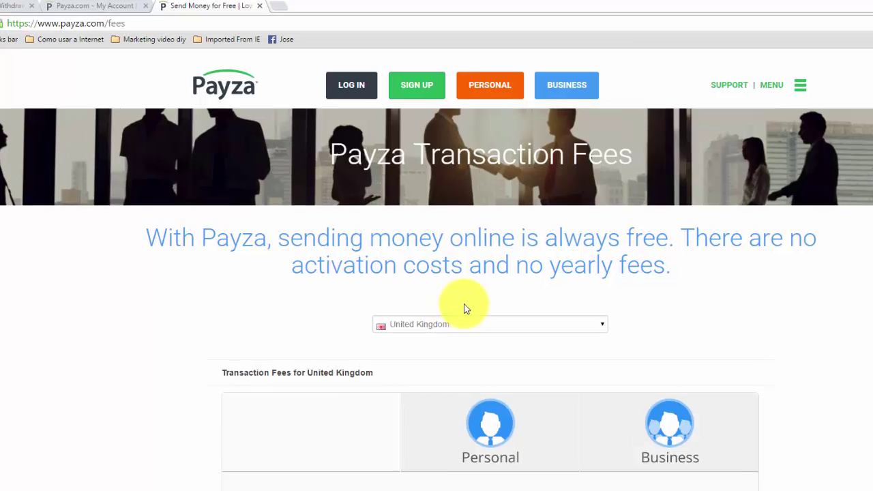
Scroll Payza's fees page through the Add Funds and Withdraw Funds fee tables
{"action": "scroll", "coordinate": [450, 321], "scroll_direction": "down", "scroll_amount": 3}
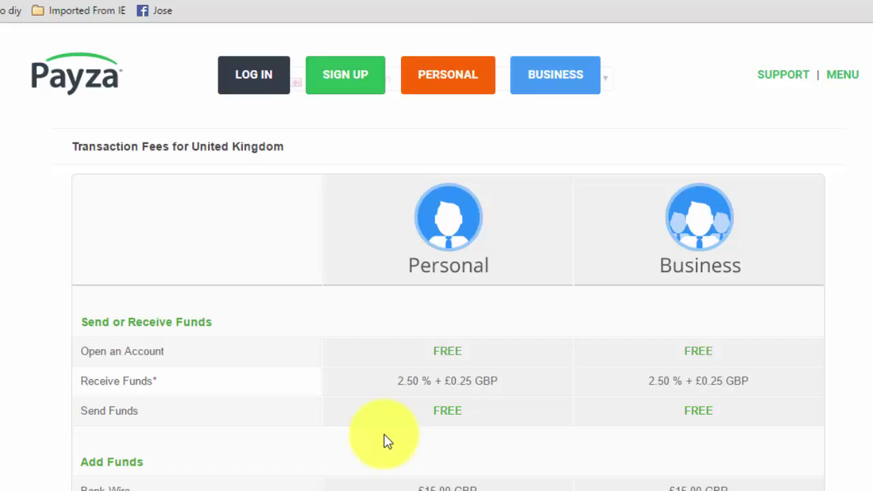
{"action": "scroll", "coordinate": [386, 444], "scroll_direction": "down", "scroll_amount": 2}
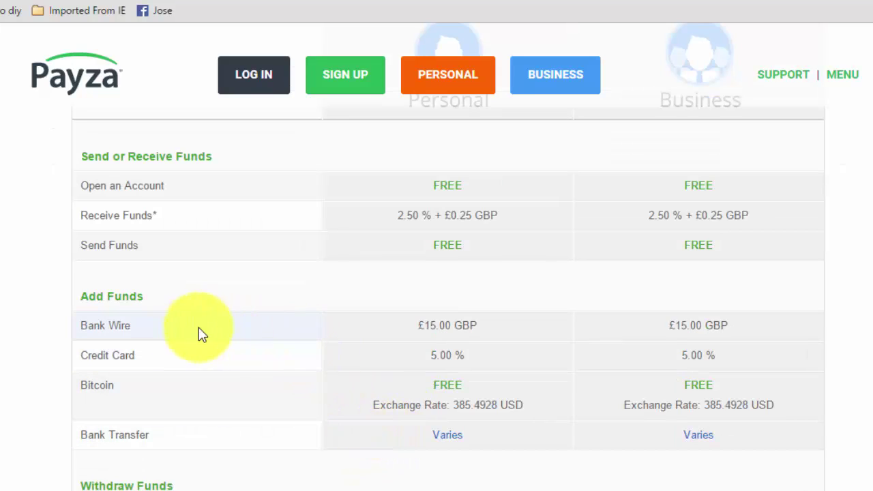
{"action": "scroll", "coordinate": [193, 451], "scroll_direction": "down", "scroll_amount": 2}
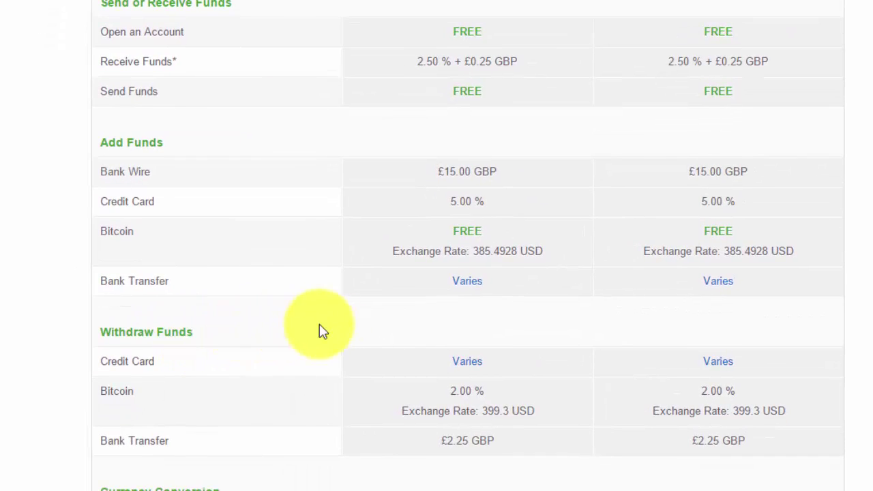
{"action": "scroll", "coordinate": [321, 332], "scroll_direction": "down", "scroll_amount": 1}
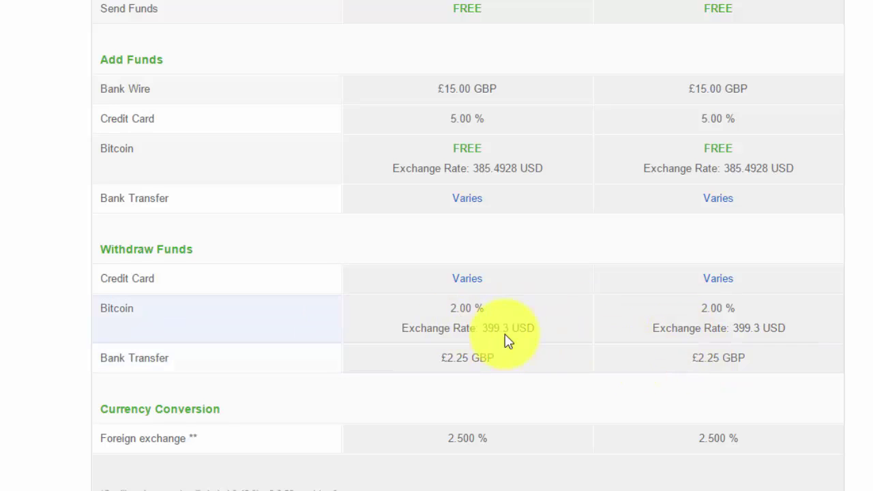
View the varying-fee rate breakdowns for credit card withdrawals and bank transfers
{"action": "left_click", "coordinate": [472, 281]}
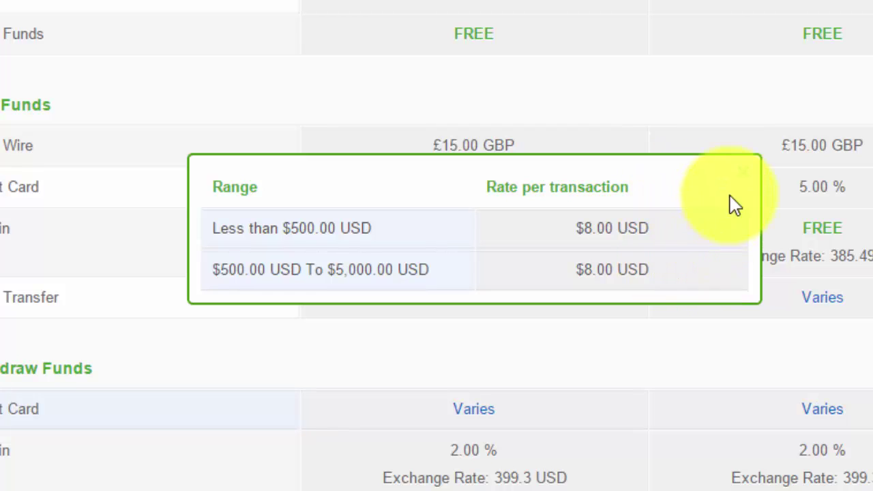
{"action": "left_click", "coordinate": [740, 179]}
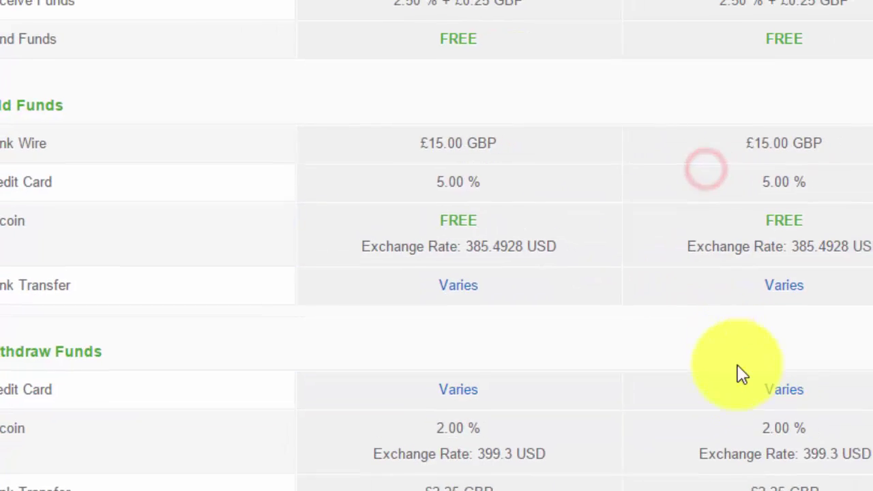
{"action": "left_click", "coordinate": [660, 324]}
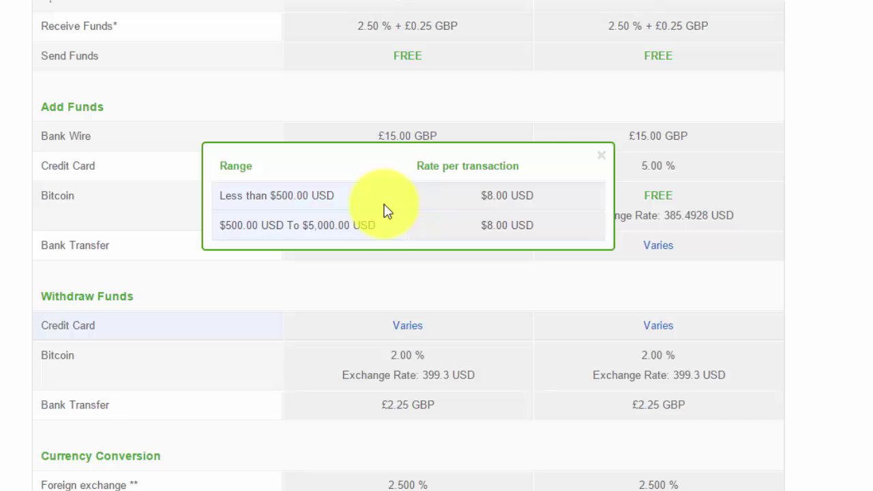
{"action": "left_click", "coordinate": [598, 159]}
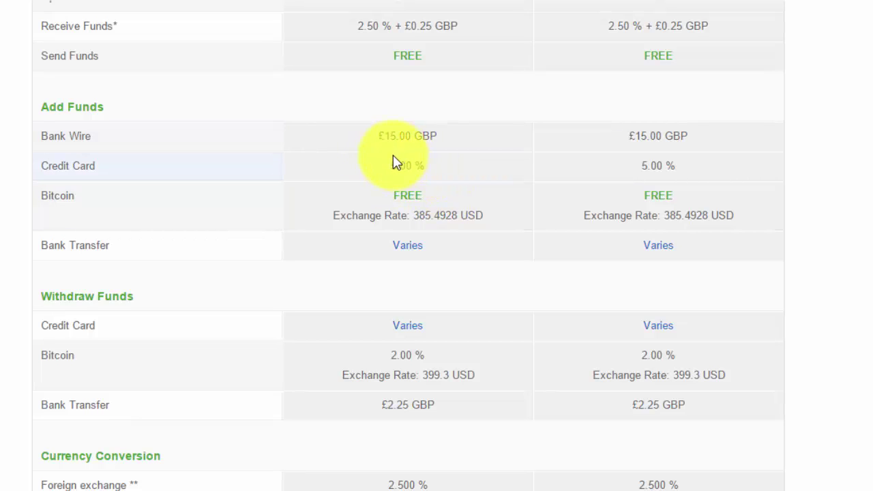
{"action": "left_click", "coordinate": [407, 246]}
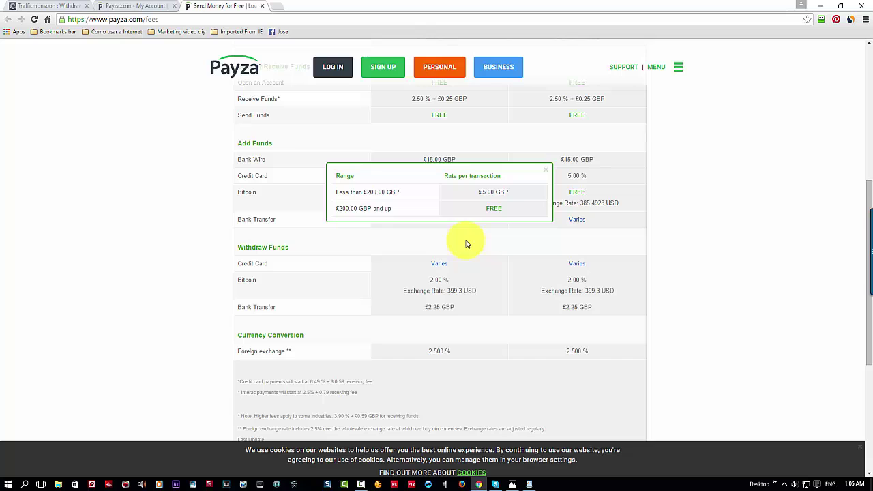
{"action": "scroll", "coordinate": [466, 245], "scroll_direction": "up", "scroll_amount": 3}
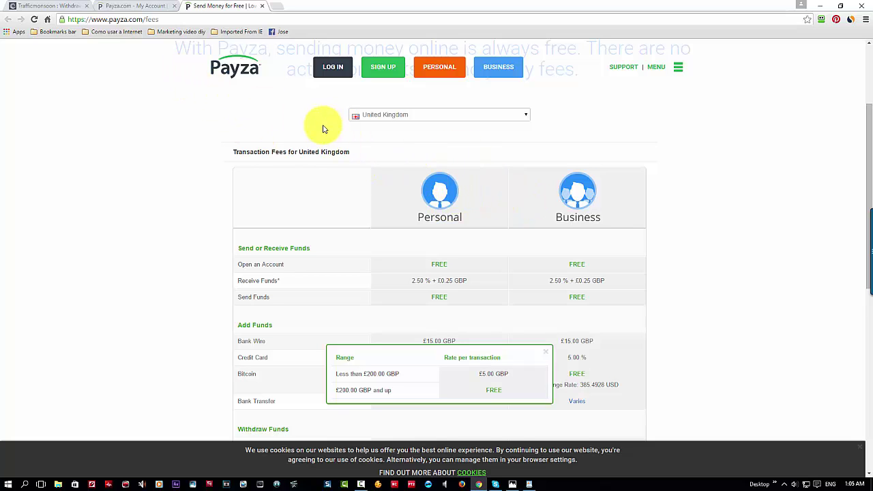
Return to the $75.02 Traffic Monsoon withdrawal form, leaving PayPal as processor
{"action": "left_click", "coordinate": [129, 6]}
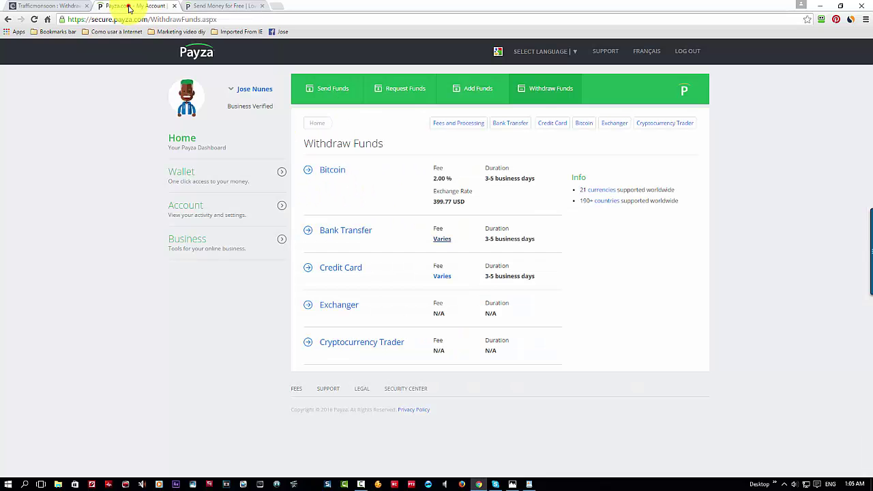
{"action": "left_click", "coordinate": [58, 7]}
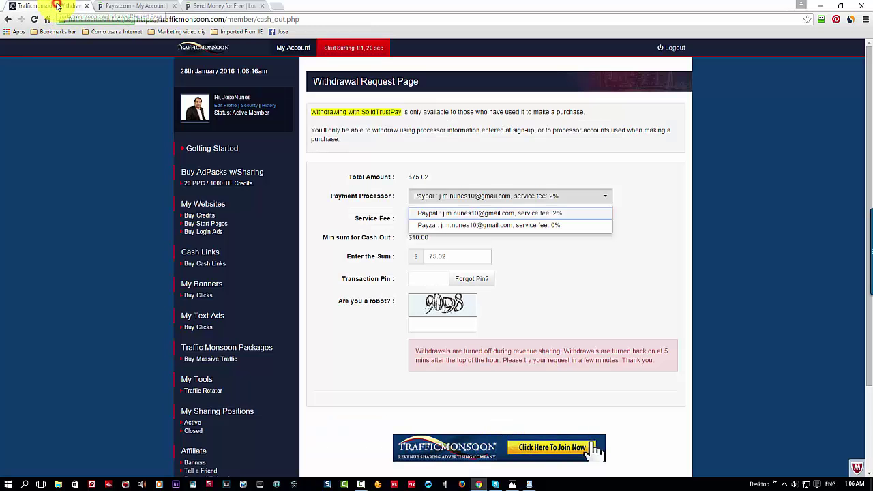
{"action": "scroll", "coordinate": [371, 287], "scroll_direction": "down", "scroll_amount": 4}
{"action": "scroll", "coordinate": [371, 286], "scroll_direction": "up", "scroll_amount": 2}
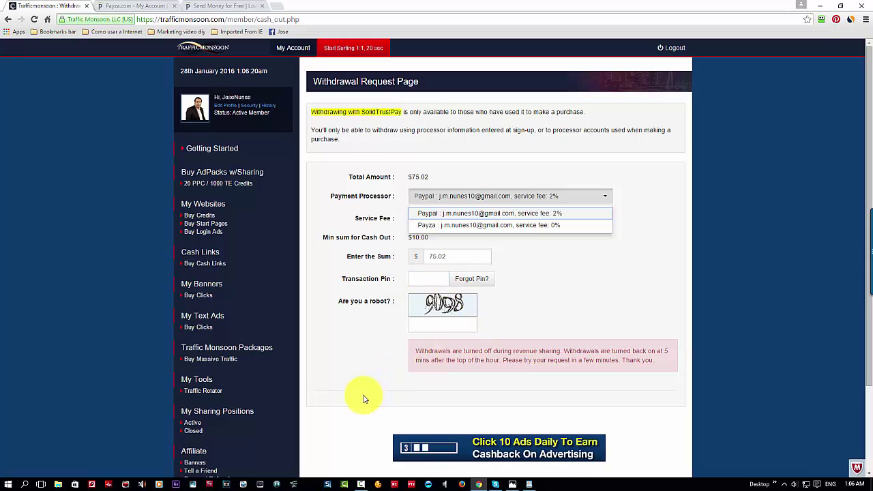
{"action": "left_click", "coordinate": [529, 397]}
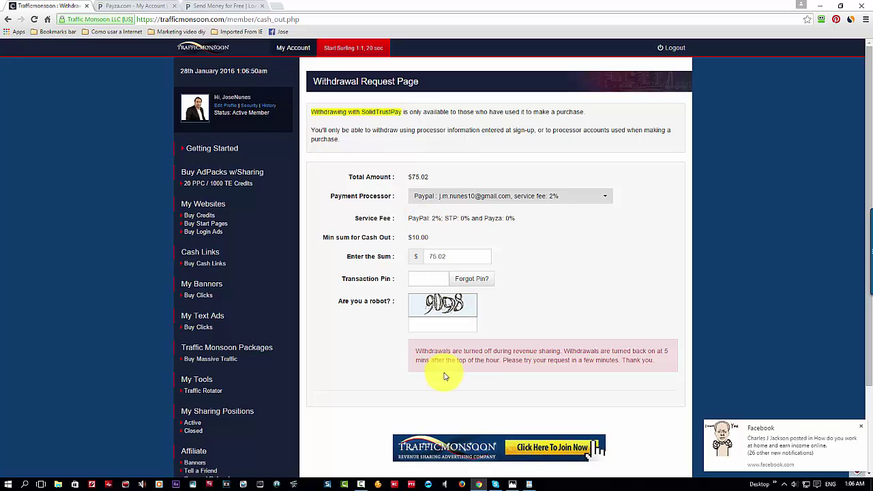
Go from My Account through the $10 text-ad payment page to Cash Links
{"action": "left_click", "coordinate": [286, 47]}
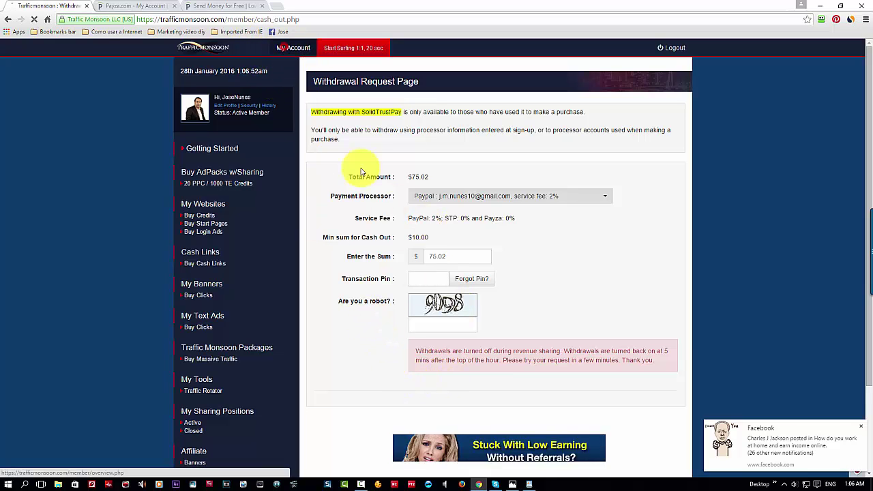
{"action": "scroll", "coordinate": [383, 227], "scroll_direction": "down", "scroll_amount": 3}
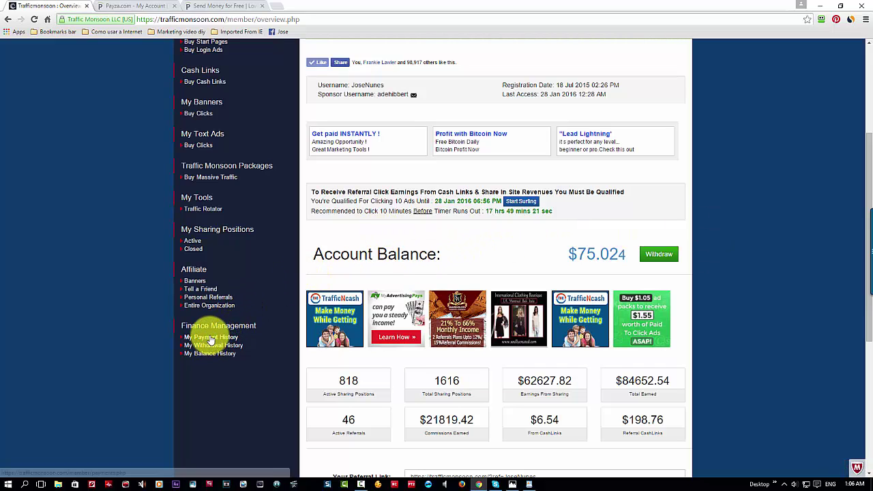
{"action": "left_click", "coordinate": [195, 147]}
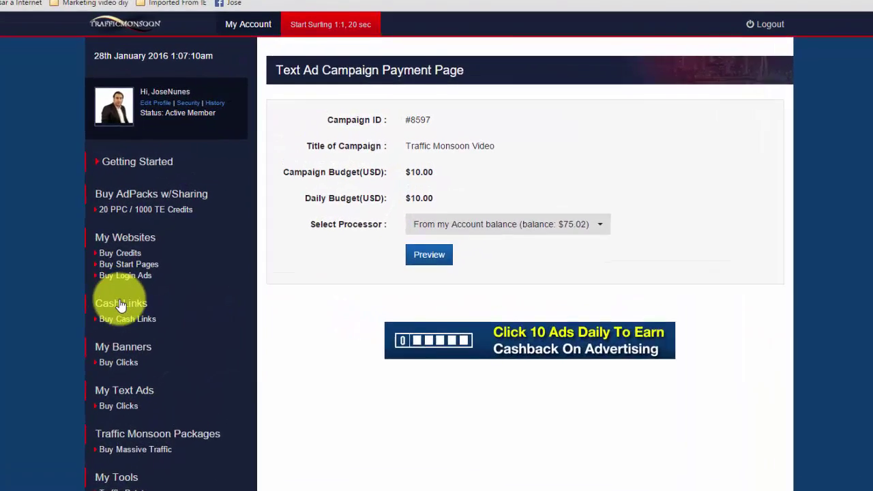
{"action": "left_click", "coordinate": [159, 298]}
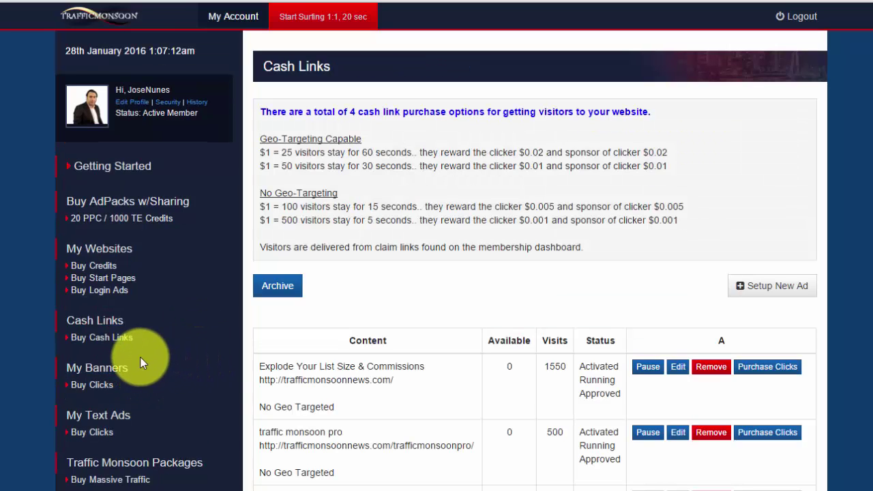
Buy clicks for cash link ad #48446 with the 5 Seconds Package, paying via PayZa
{"action": "left_click", "coordinate": [761, 368]}
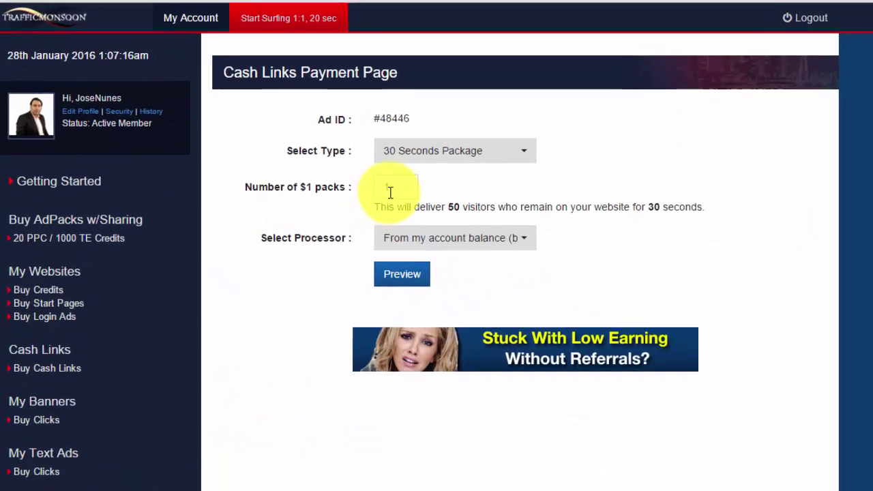
{"action": "left_click", "coordinate": [491, 178]}
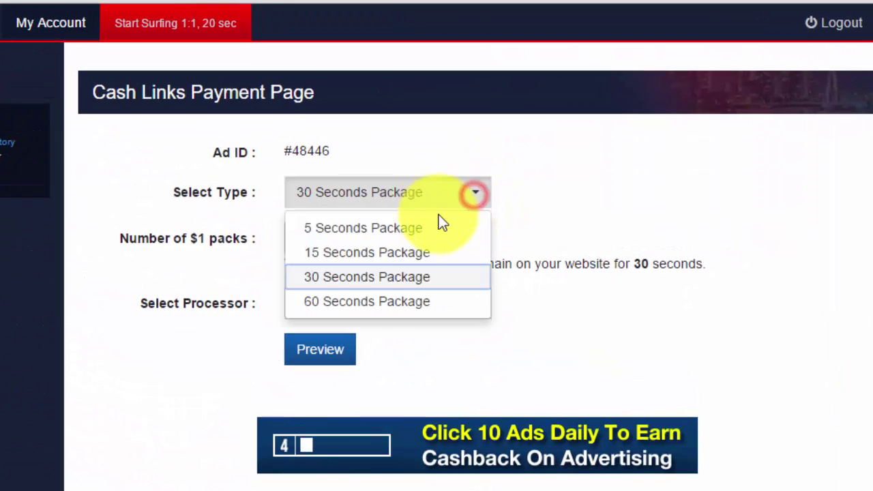
{"action": "left_click", "coordinate": [432, 232]}
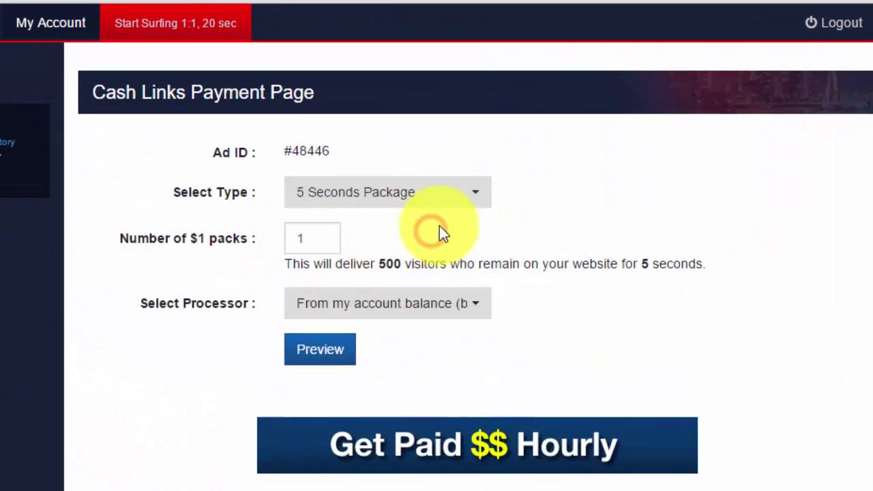
{"action": "left_click", "coordinate": [478, 200]}
{"action": "left_click", "coordinate": [542, 294]}
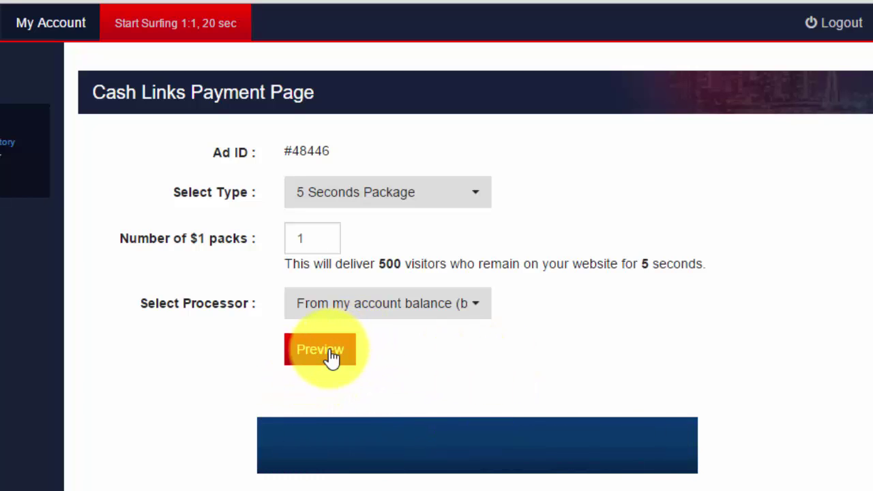
{"action": "left_click", "coordinate": [432, 308]}
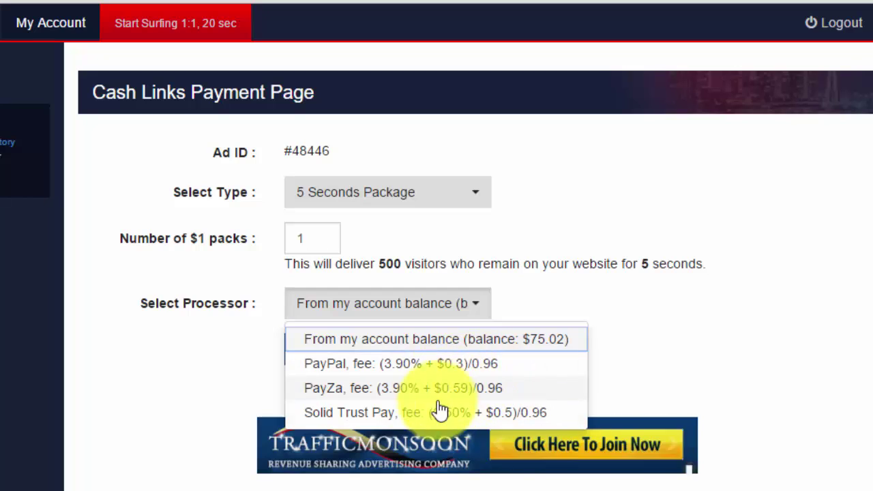
{"action": "left_click", "coordinate": [316, 401]}
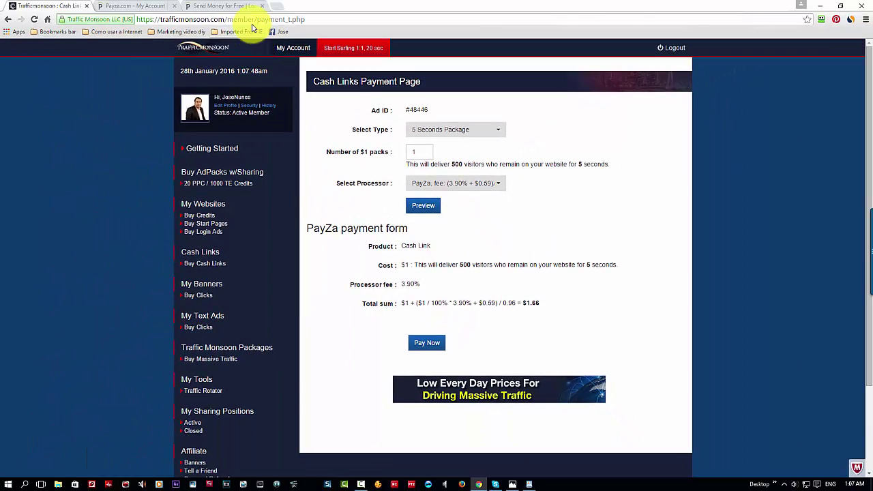
Check the Payza wallet's linked credit card ($1,000 monthly limit), then return to the £0.00 dashboard
{"action": "left_click", "coordinate": [238, 7]}
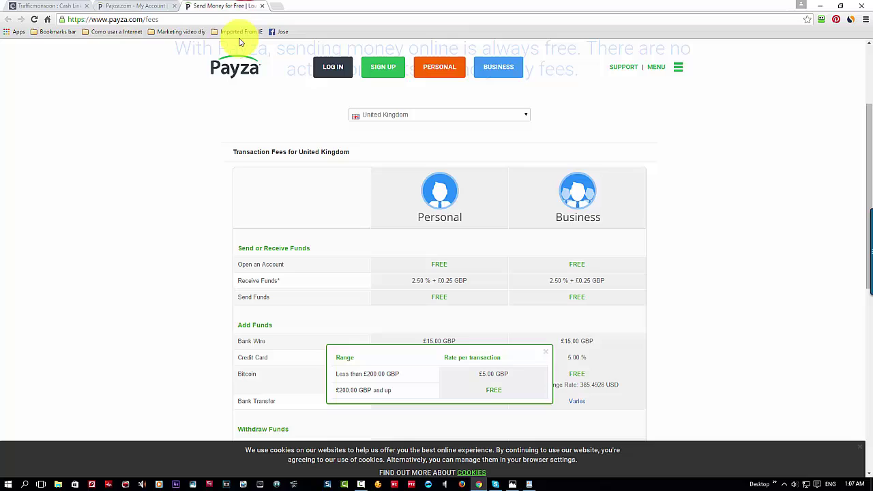
{"action": "left_click", "coordinate": [136, 6]}
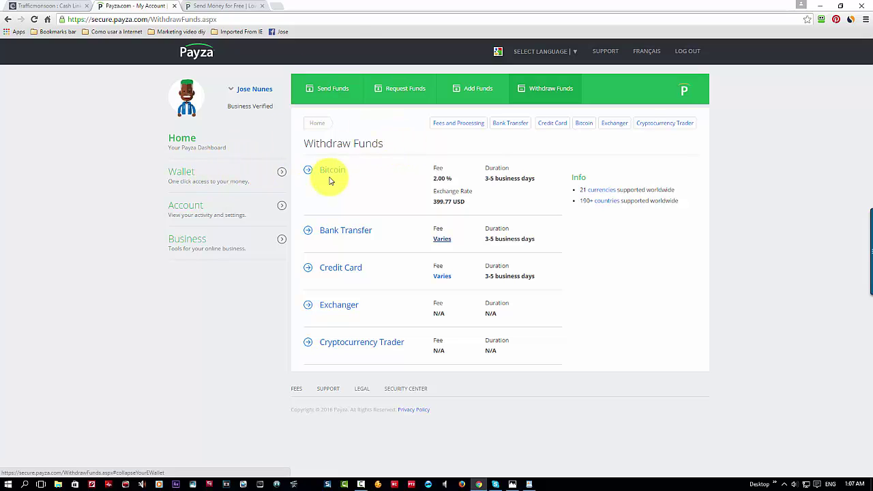
{"action": "left_click", "coordinate": [200, 206]}
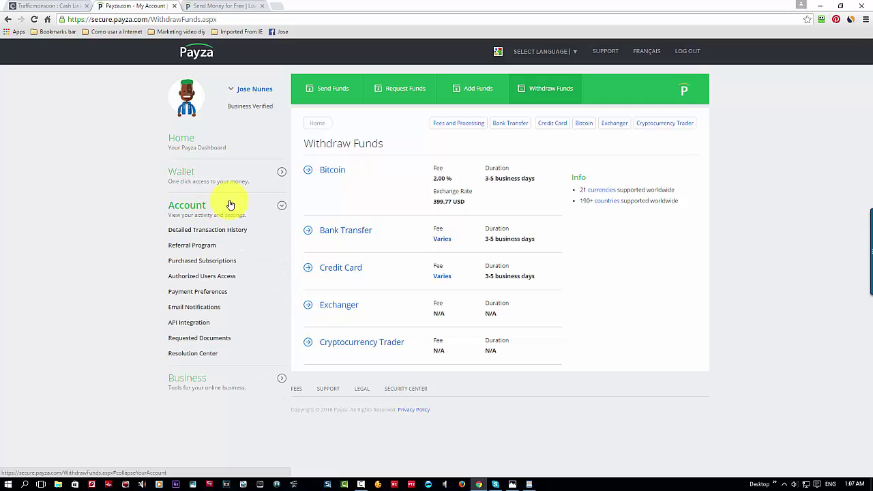
{"action": "left_click", "coordinate": [214, 178]}
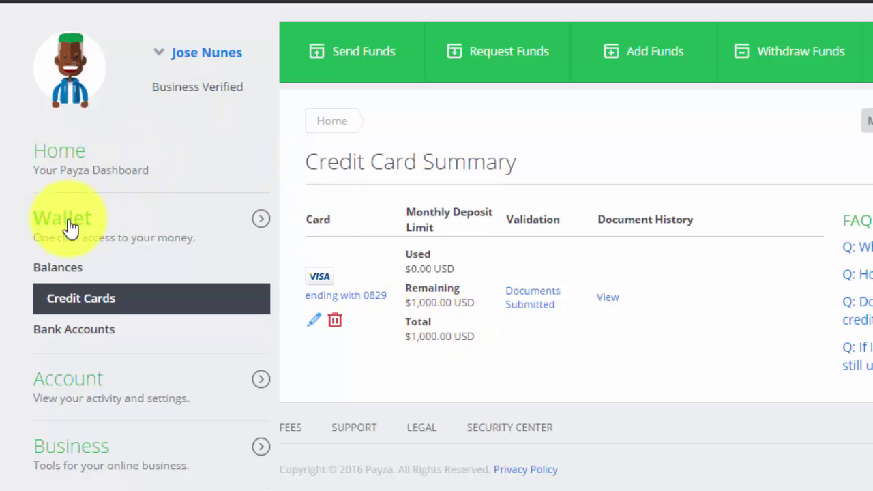
{"action": "left_click", "coordinate": [71, 158]}
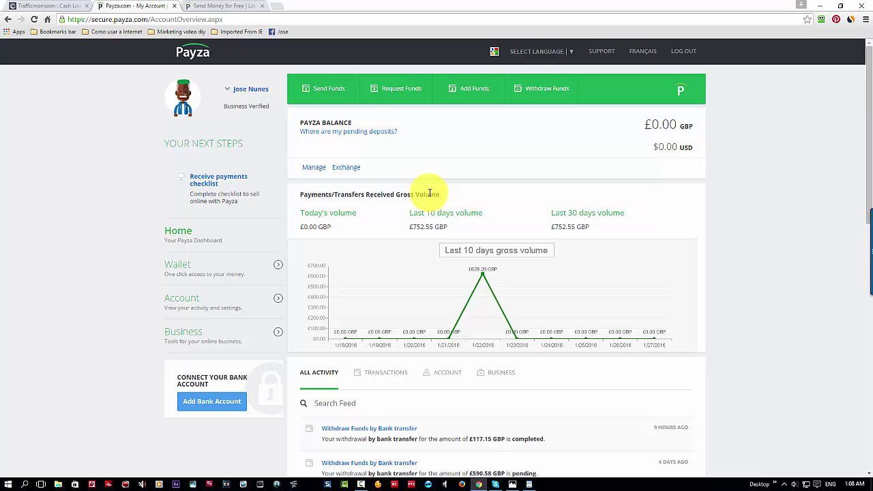
{"action": "scroll", "coordinate": [423, 205], "scroll_direction": "down", "scroll_amount": 2}
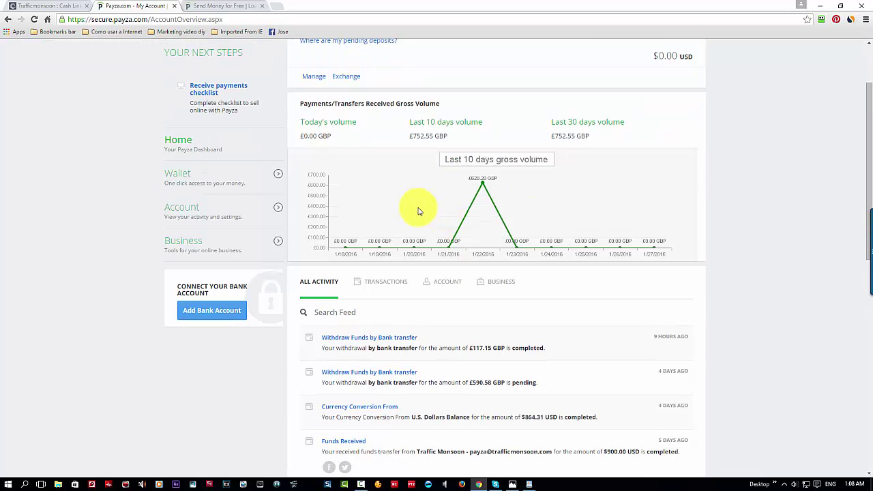
{"action": "scroll", "coordinate": [419, 210], "scroll_direction": "down", "scroll_amount": 2}
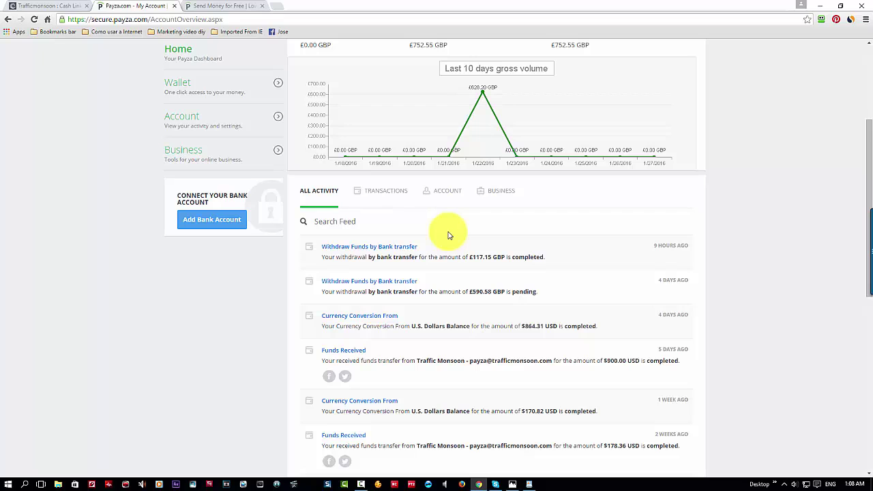
From Traffic Monsoon's My Account, open 20 PPC / 1000 TE Credits and buy an AdPack for MVD SERVICES banner #318546
{"action": "left_click", "coordinate": [41, 6]}
{"action": "left_click", "coordinate": [293, 48]}
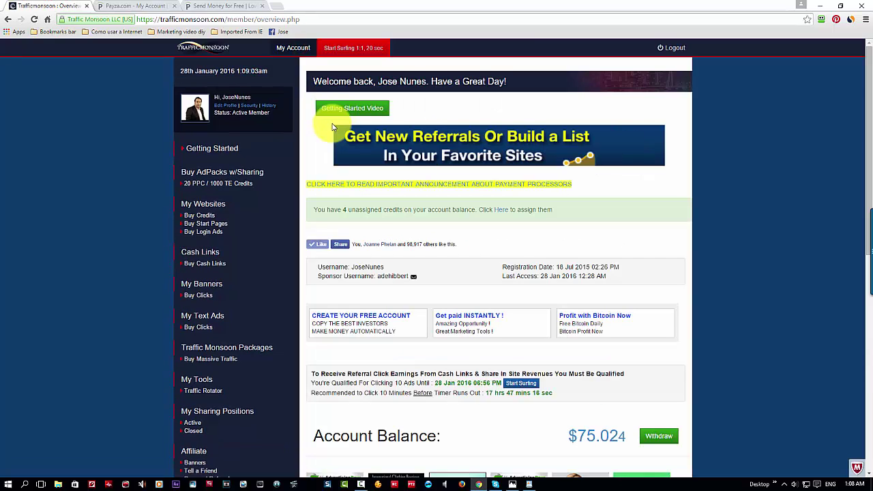
{"action": "scroll", "coordinate": [346, 198], "scroll_direction": "down", "scroll_amount": 3}
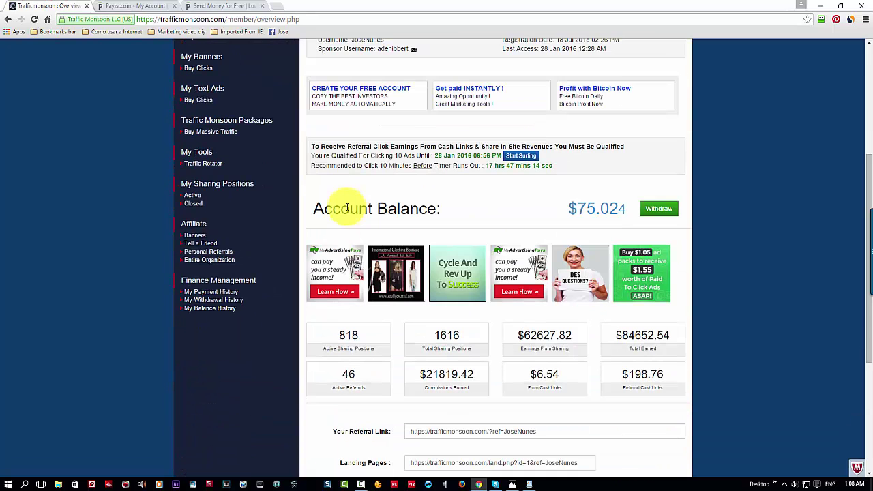
{"action": "scroll", "coordinate": [389, 230], "scroll_direction": "up", "scroll_amount": 3}
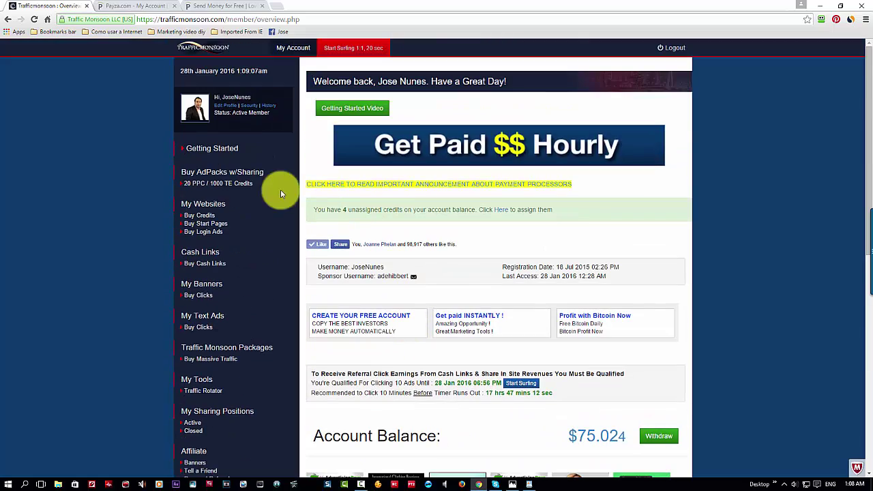
{"action": "left_click", "coordinate": [215, 183]}
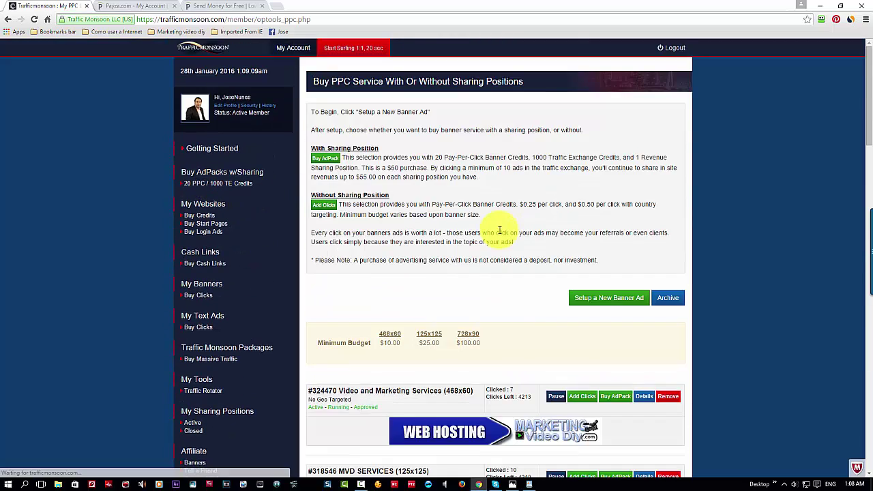
{"action": "scroll", "coordinate": [478, 232], "scroll_direction": "down", "scroll_amount": 3}
{"action": "scroll", "coordinate": [448, 229], "scroll_direction": "down", "scroll_amount": 1}
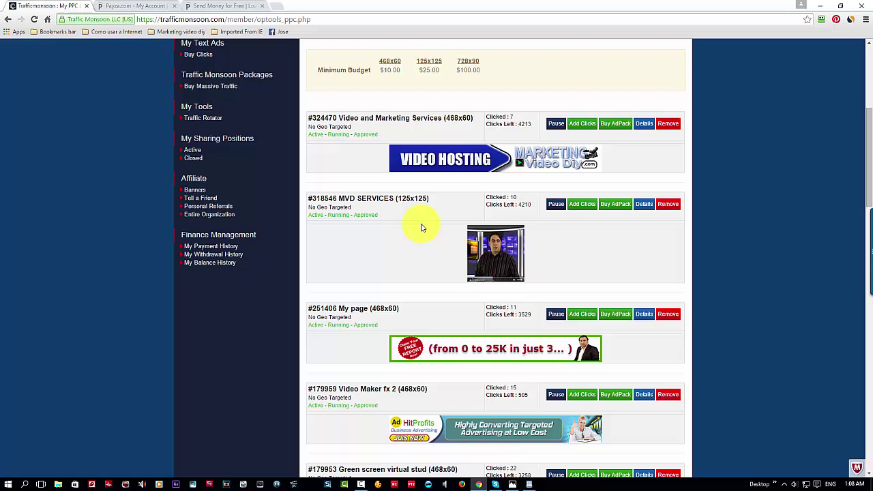
{"action": "scroll", "coordinate": [420, 227], "scroll_direction": "down", "scroll_amount": 1}
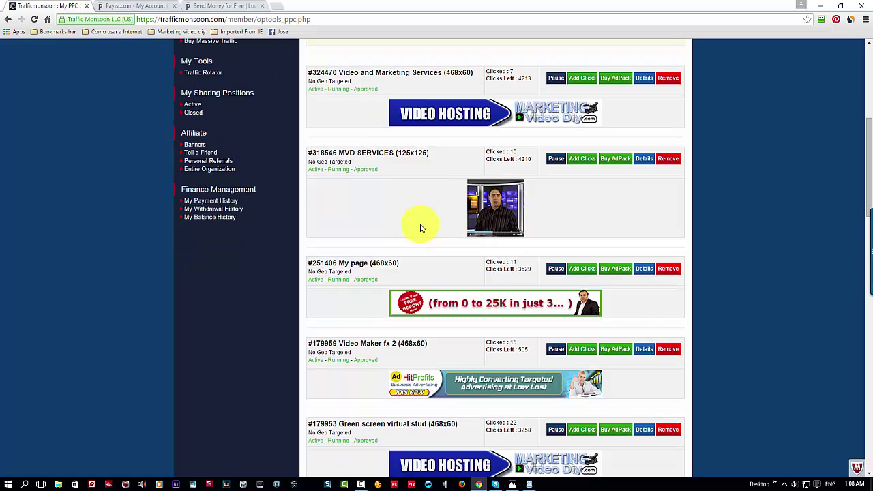
{"action": "left_click", "coordinate": [620, 164]}
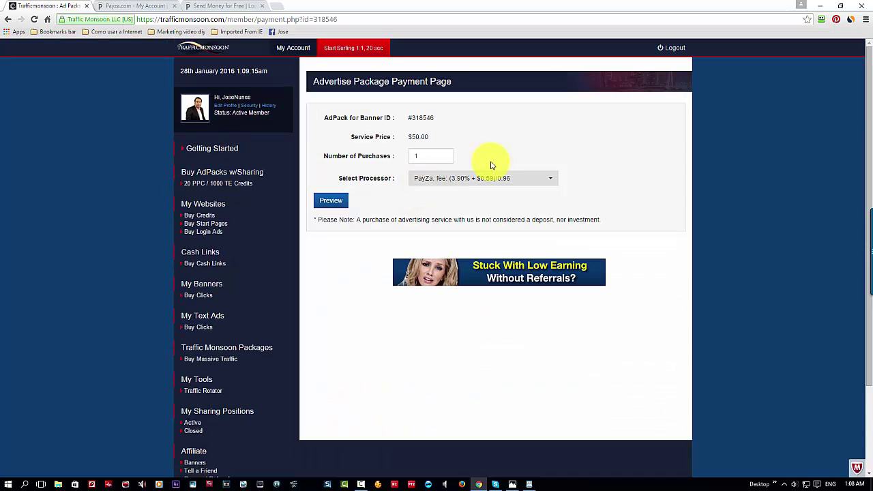
Switch the AdPack payment processor from PayZa to 'From my account balance' and preview it
{"action": "left_click", "coordinate": [317, 199]}
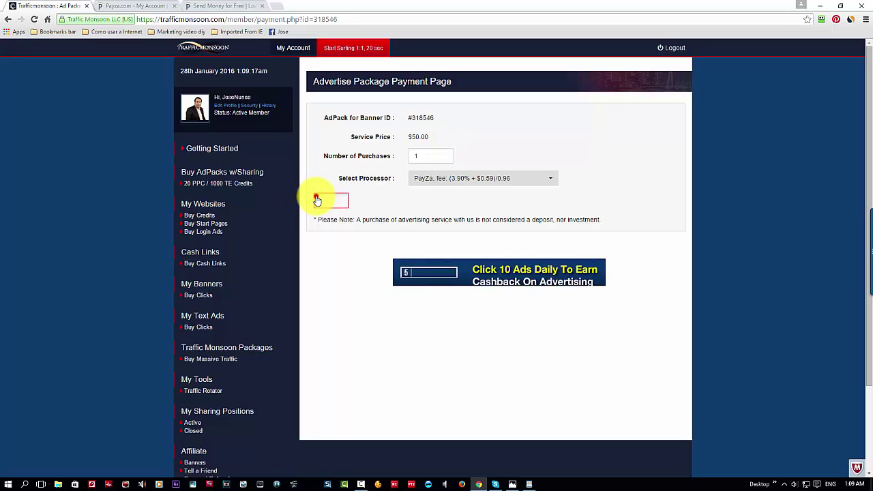
{"action": "scroll", "coordinate": [341, 278], "scroll_direction": "down", "scroll_amount": 2}
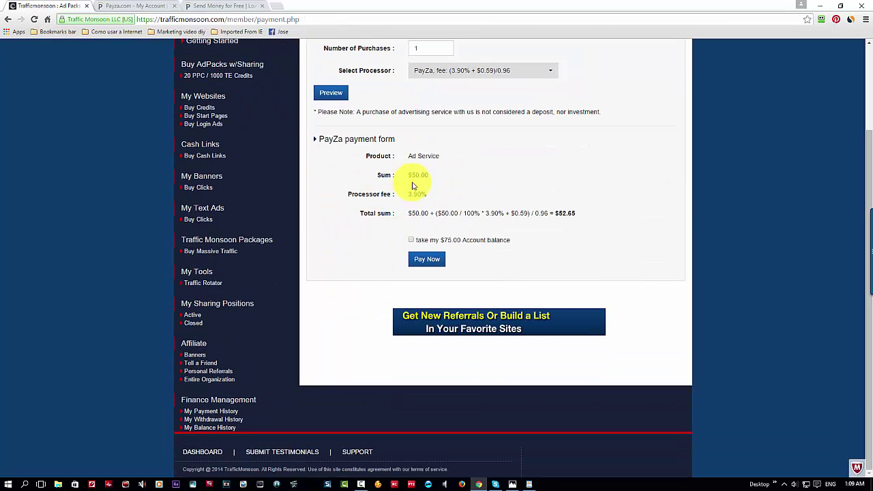
{"action": "scroll", "coordinate": [442, 164], "scroll_direction": "up", "scroll_amount": 2}
{"action": "left_click", "coordinate": [477, 162]}
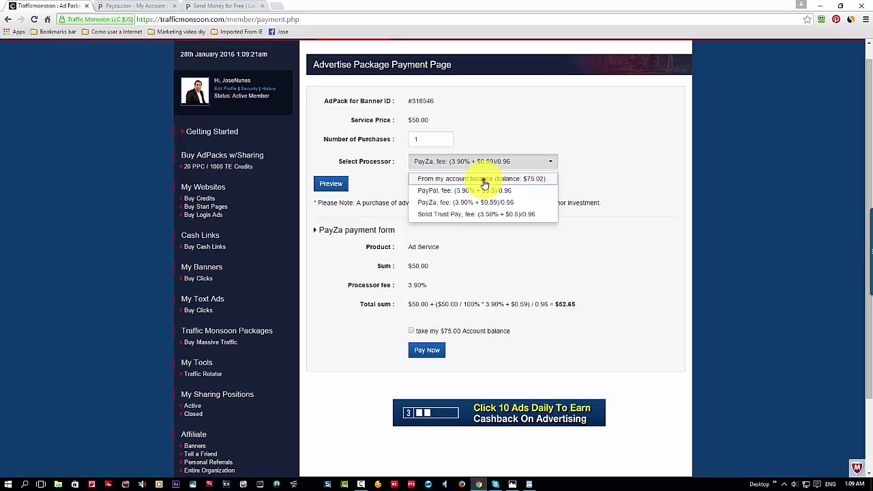
{"action": "left_click", "coordinate": [483, 179]}
{"action": "left_click", "coordinate": [319, 185]}
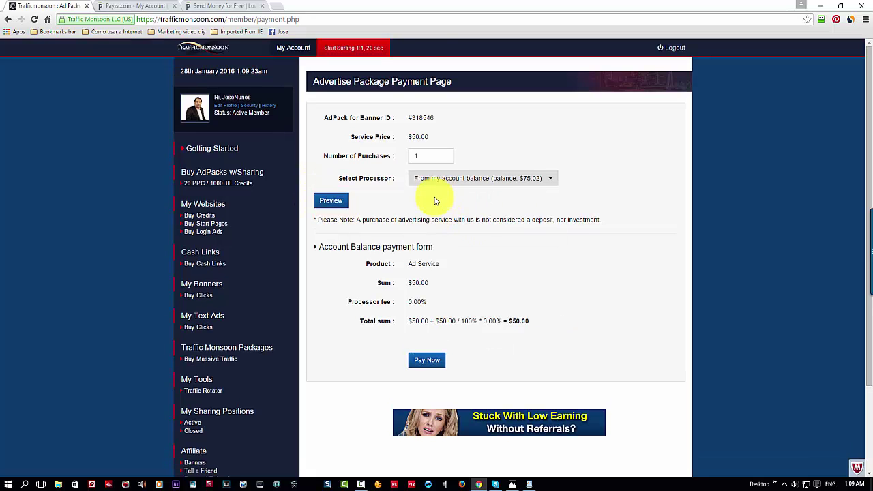
{"action": "scroll", "coordinate": [384, 273], "scroll_direction": "down", "scroll_amount": 1}
Pay the $50.00 AdPack and confirm, then verify the account balance is now $25.024
{"action": "left_click", "coordinate": [419, 313]}
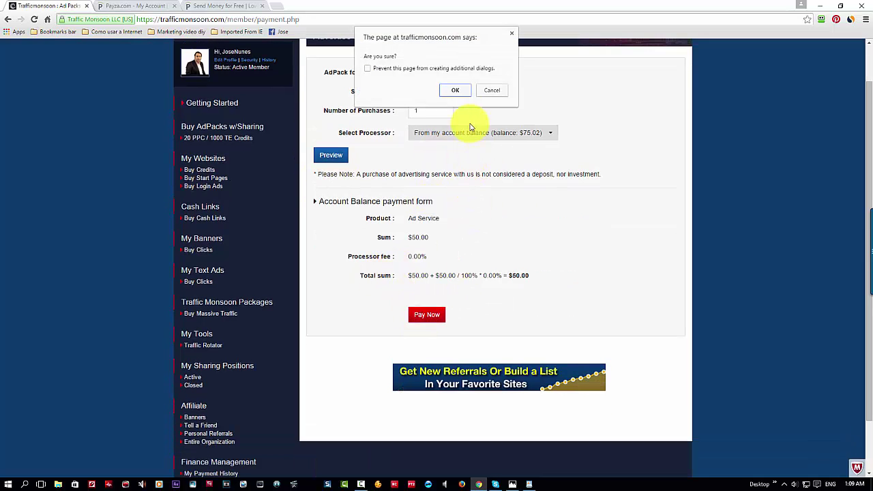
{"action": "left_click", "coordinate": [456, 93]}
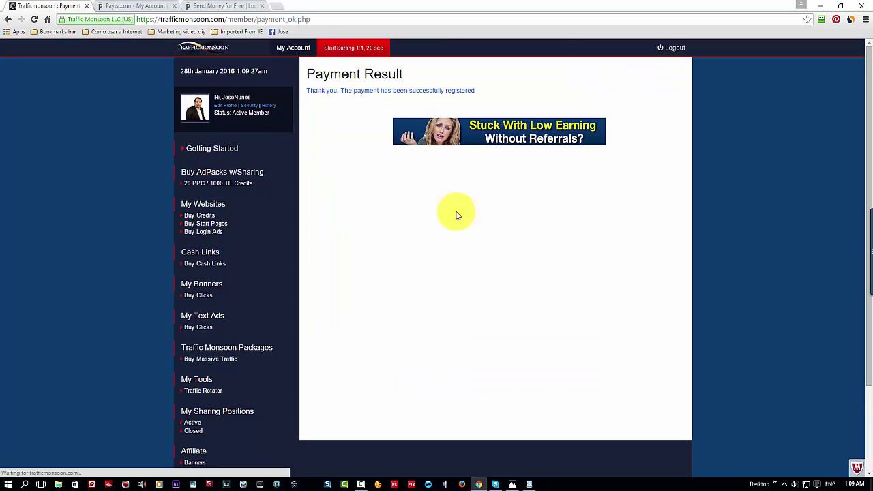
{"action": "left_click", "coordinate": [288, 55]}
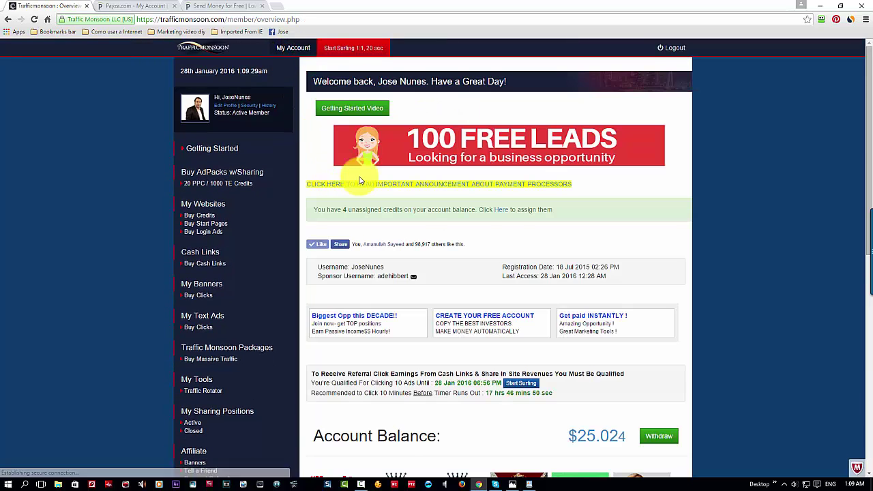
{"action": "scroll", "coordinate": [401, 194], "scroll_direction": "down", "scroll_amount": 3}
{"action": "scroll", "coordinate": [401, 194], "scroll_direction": "down", "scroll_amount": 1}
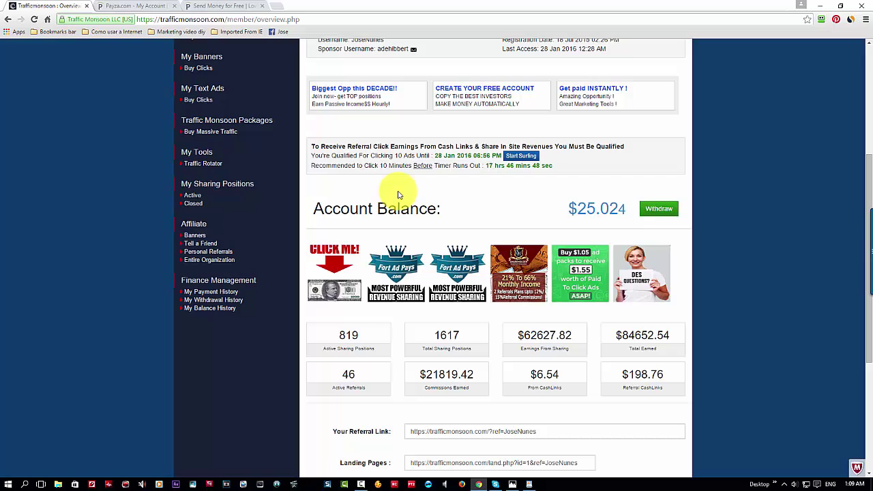